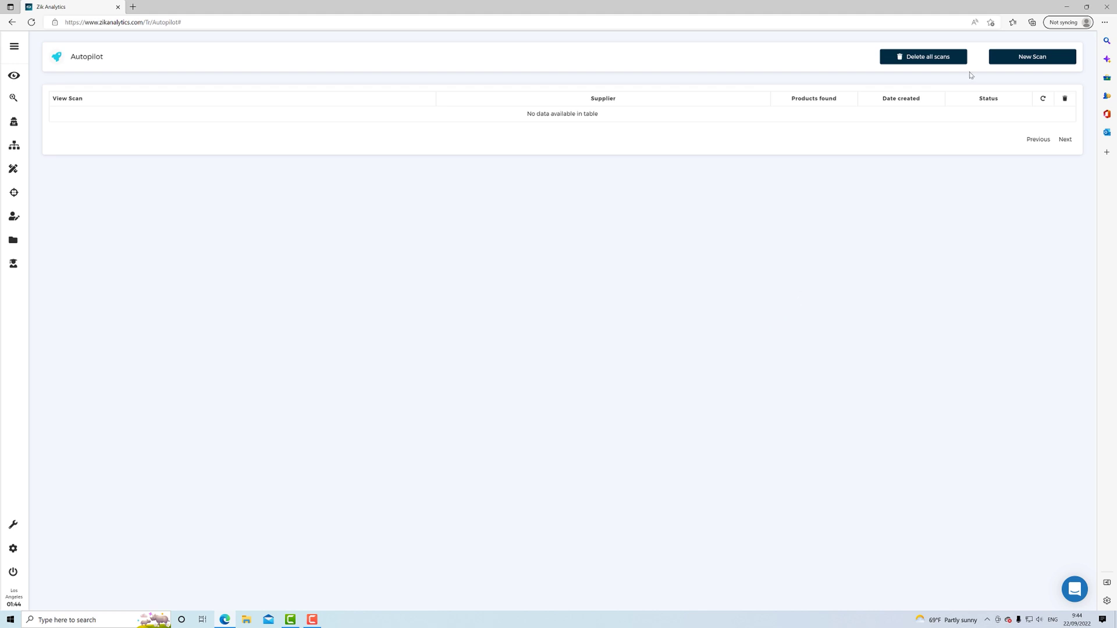
Step: Create a new scan named test1 with Walmart.com as the supplier
click(1006, 62)
click(443, 147)
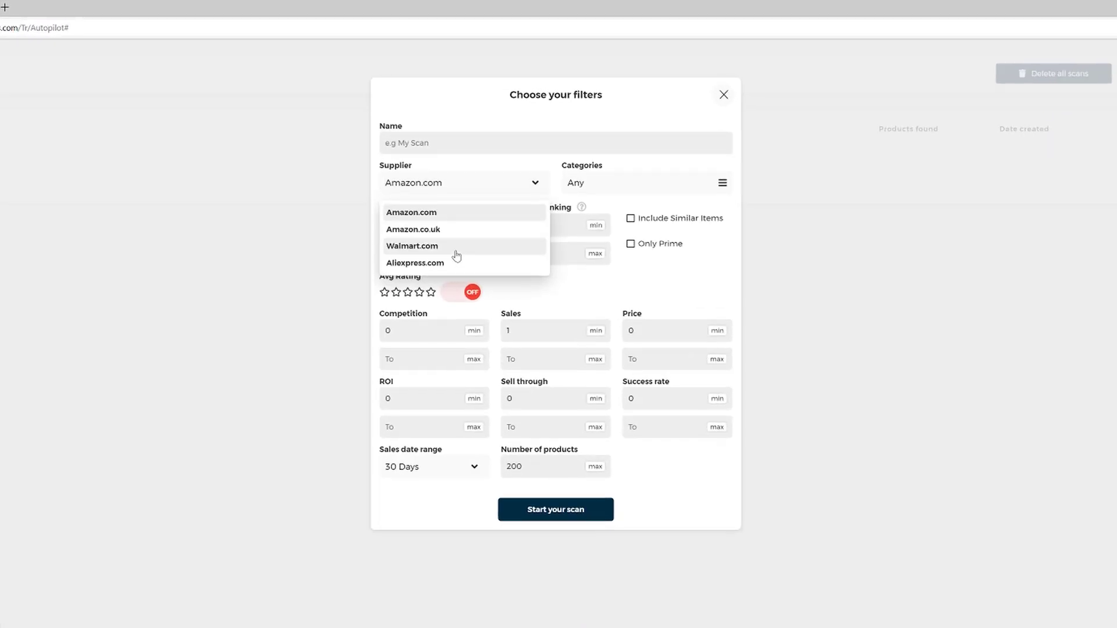
click(456, 252)
click(435, 142)
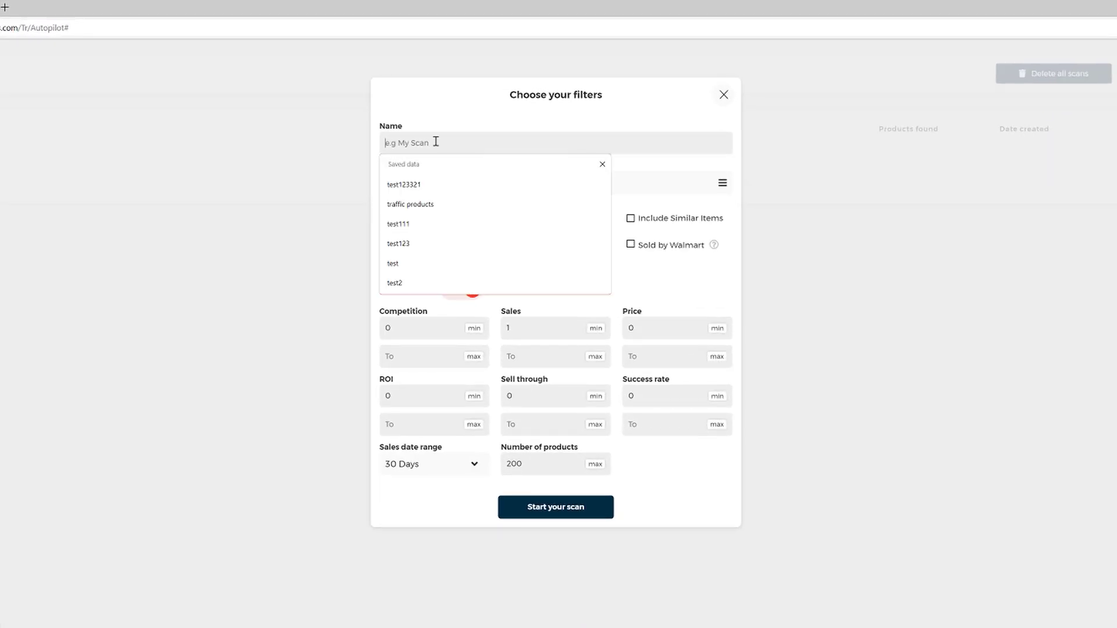
text(test1)
click(683, 169)
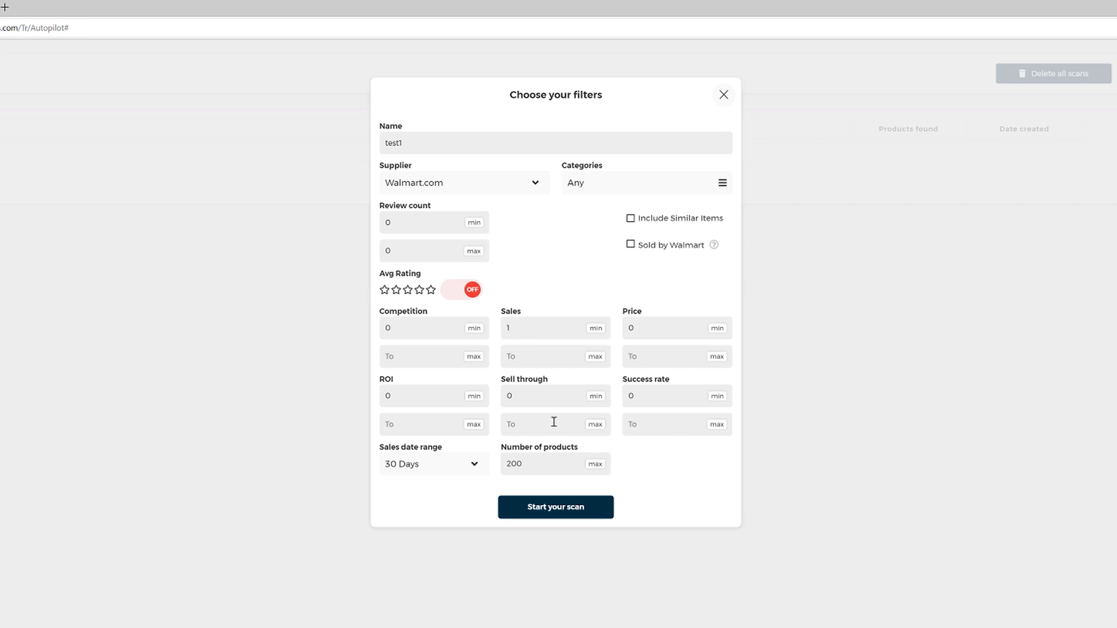
Step: Include all categories except Walmart for Business and save the category choices
click(616, 186)
click(537, 130)
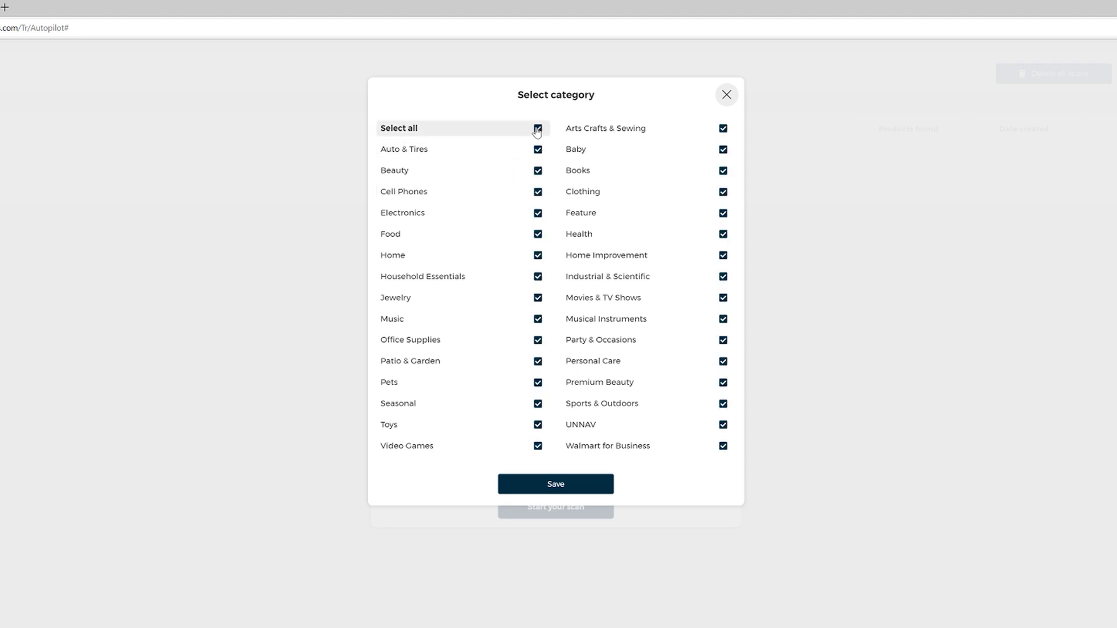
click(725, 448)
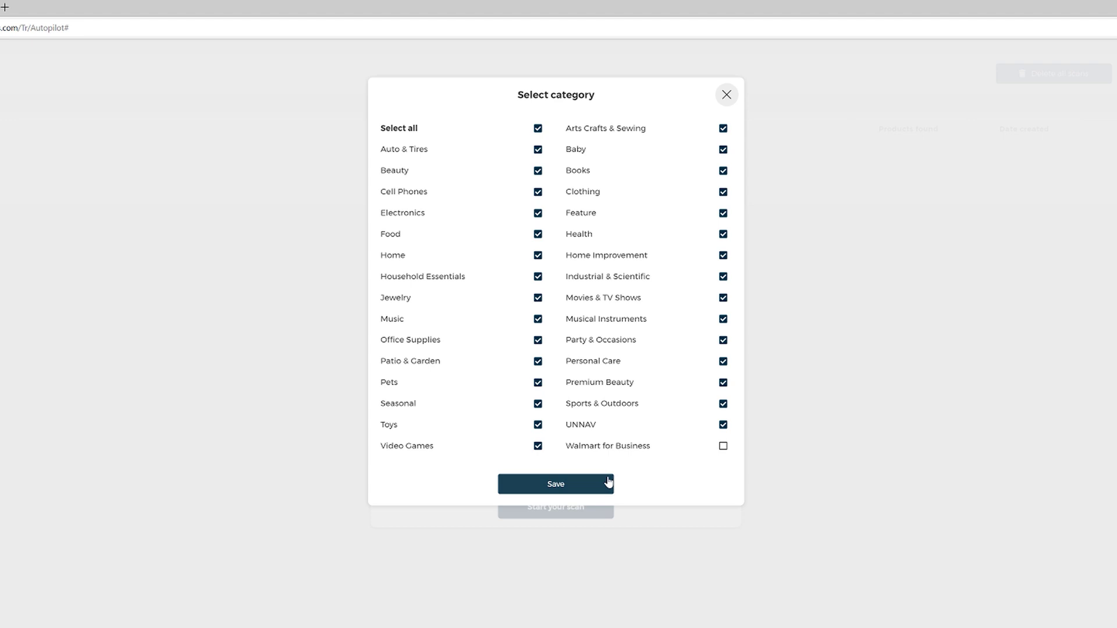
click(609, 482)
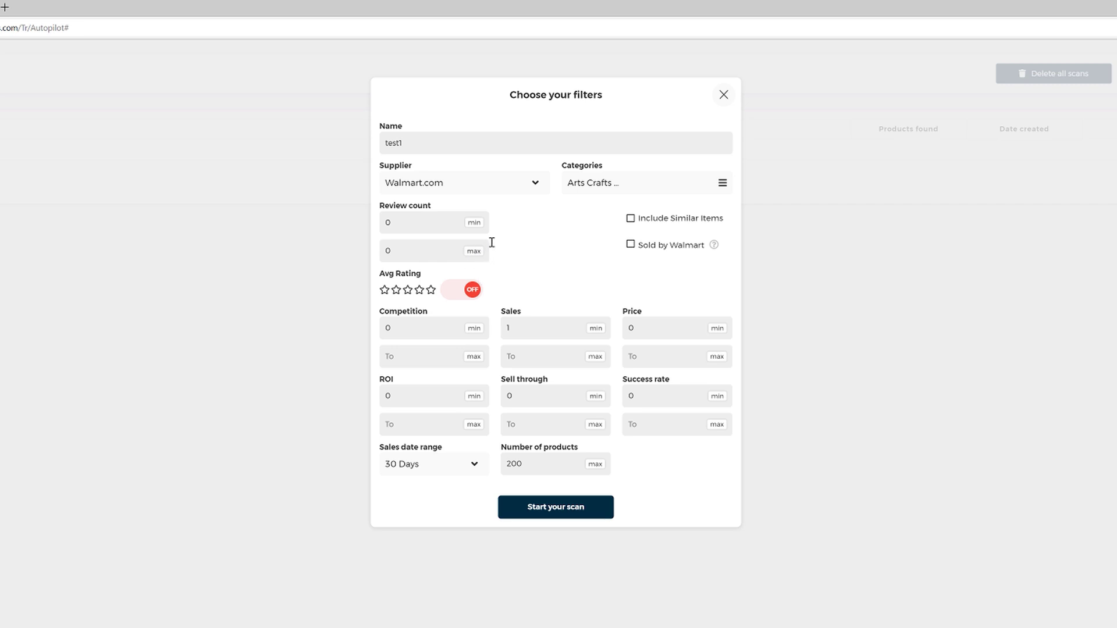
Step: Limit results to items sold by Walmart with competition at most 20
click(631, 245)
click(411, 356)
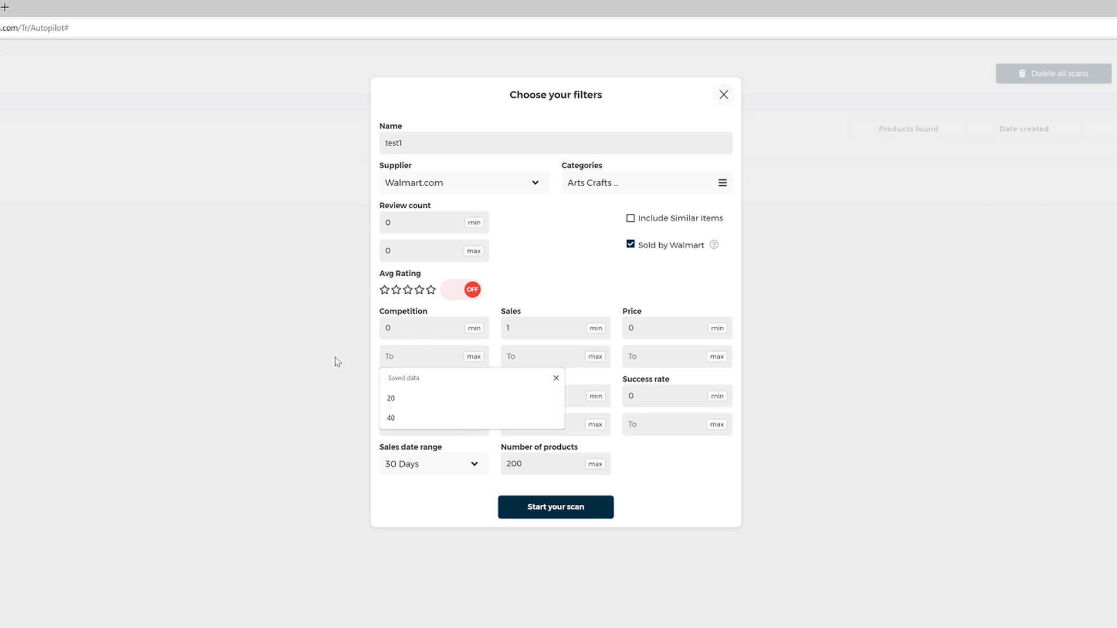
text(20)
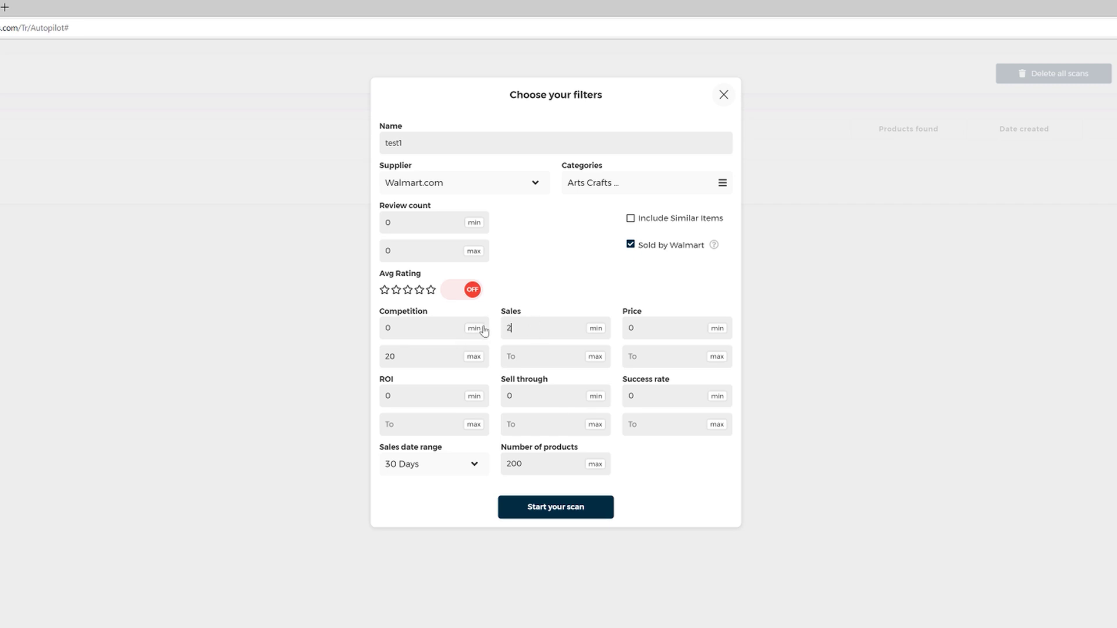
Step: Use a 21 Days sales date range and a minimum price of 35
click(429, 468)
scroll(491, 427, down, 1)
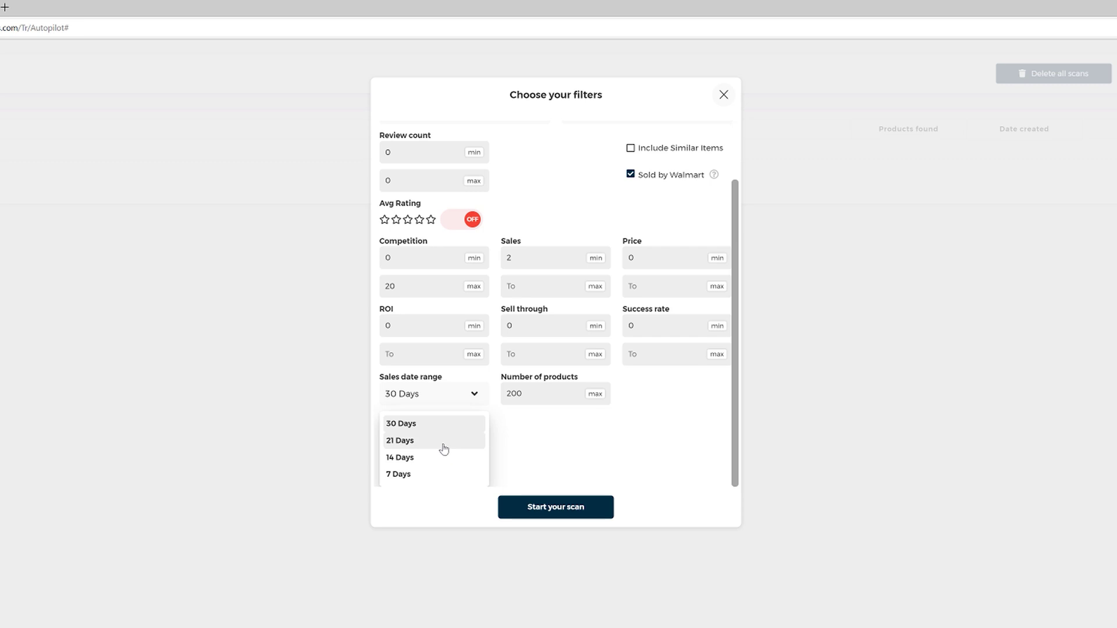
click(444, 447)
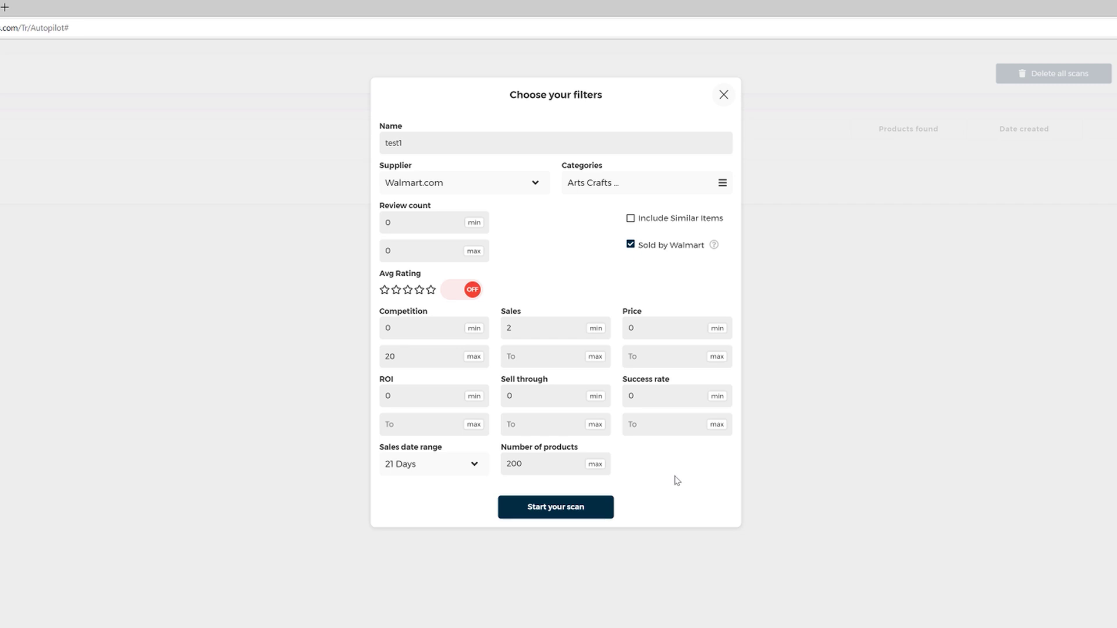
key(BackSpace)
text(35)
Step: Set minimum ROI to .15 and Number of products to 30
double_click(451, 400)
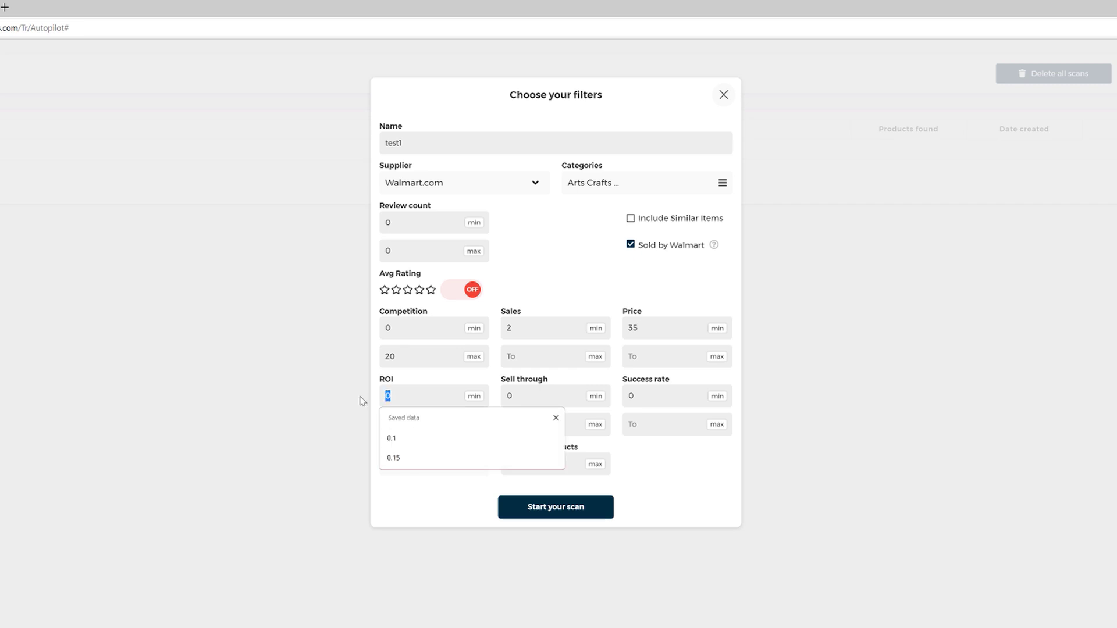
text(.15)
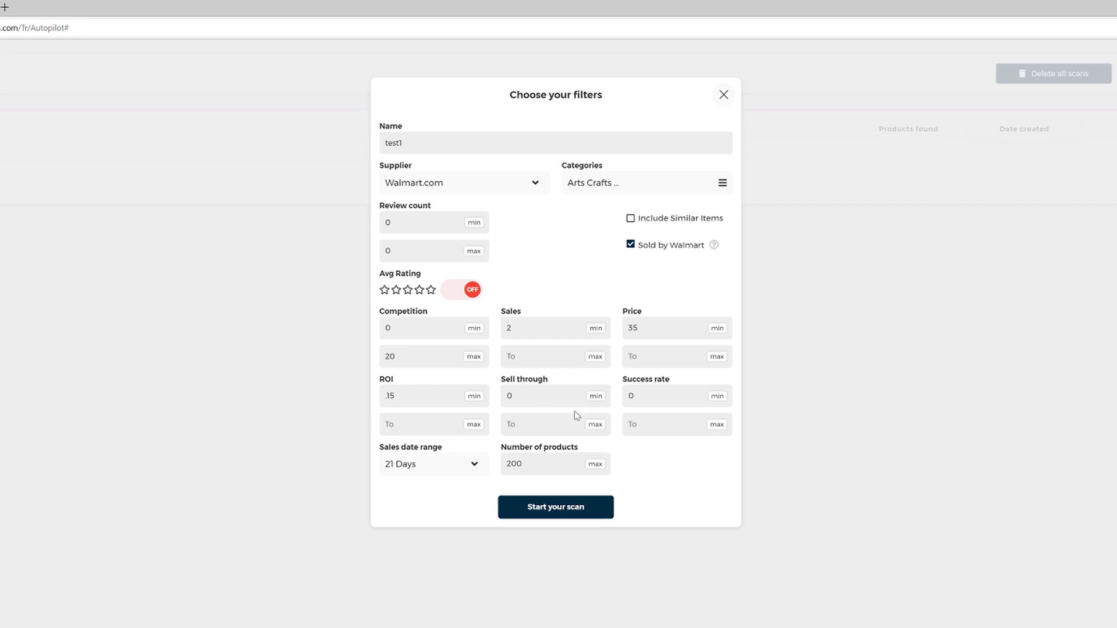
double_click(546, 463)
text(30)
key(BackSpace)
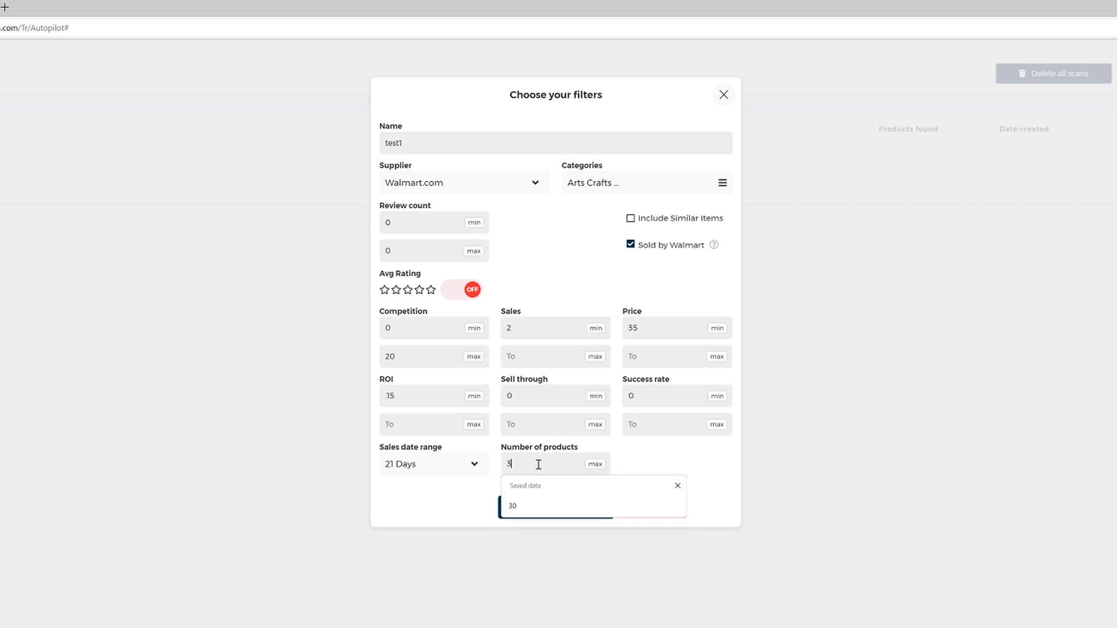
text(0)
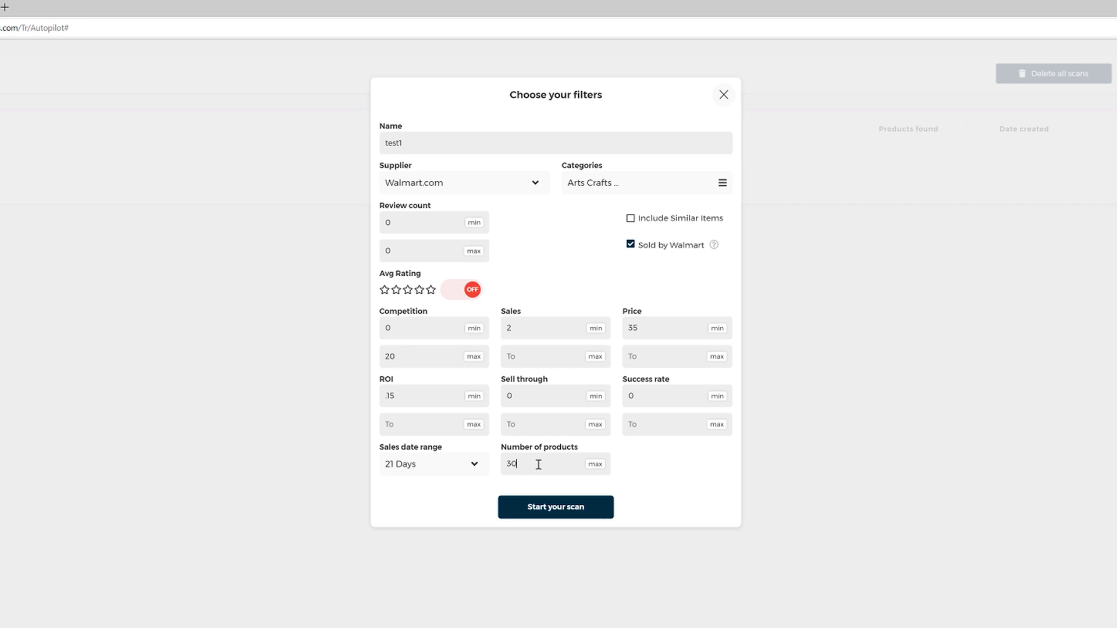
Step: Launch the test1 scan and review its 12 Walmart products matched to eBay listings
click(555, 508)
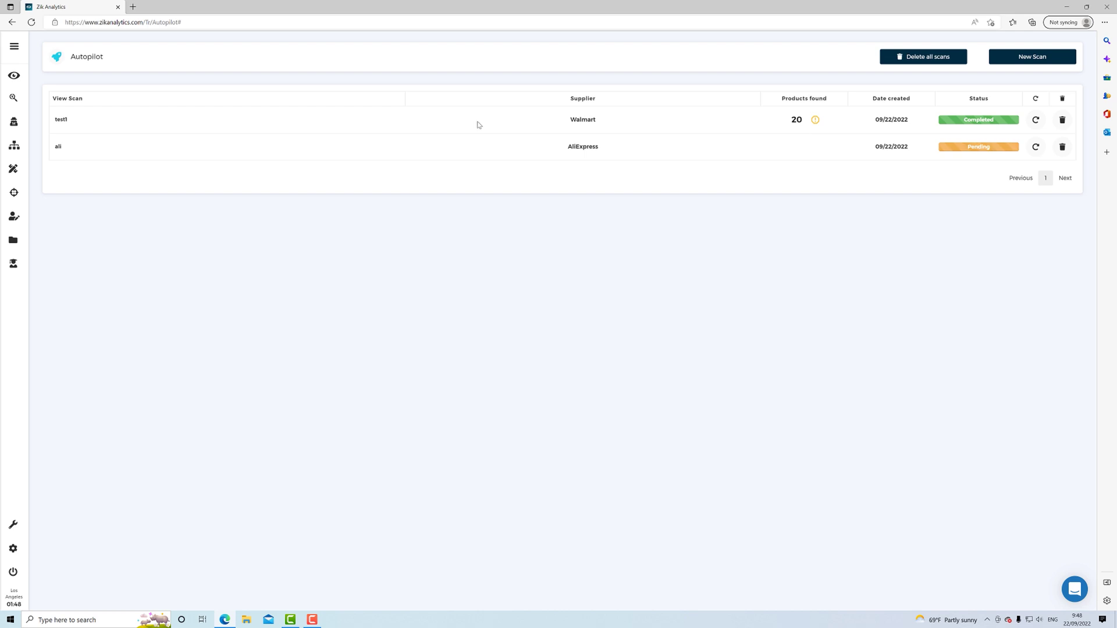
click(61, 121)
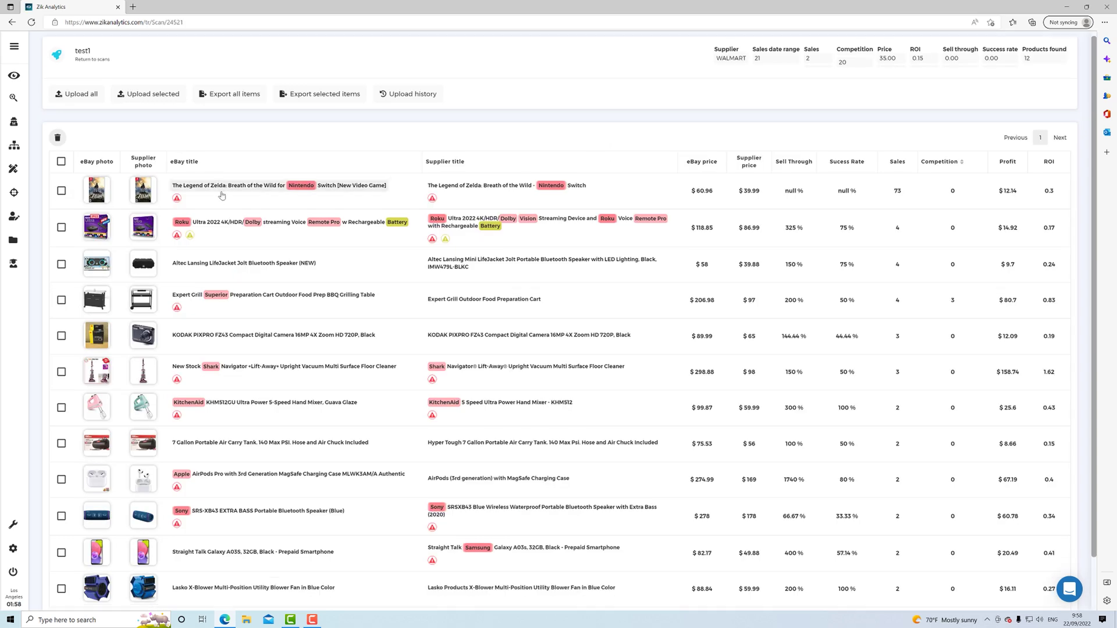
scroll(251, 295, down, 1)
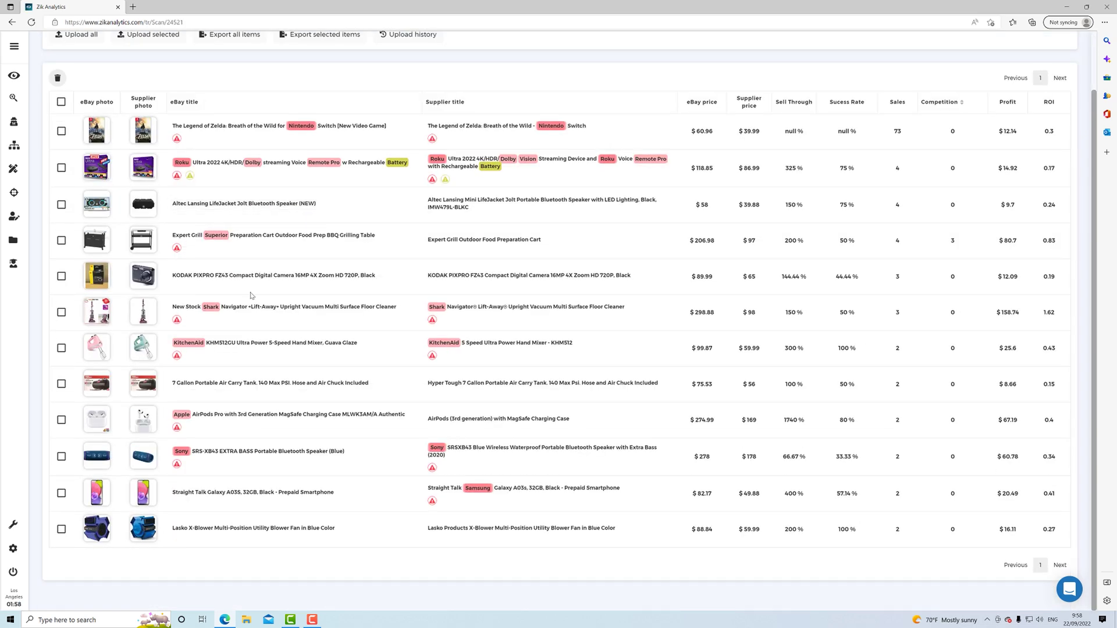
scroll(252, 297, up, 1)
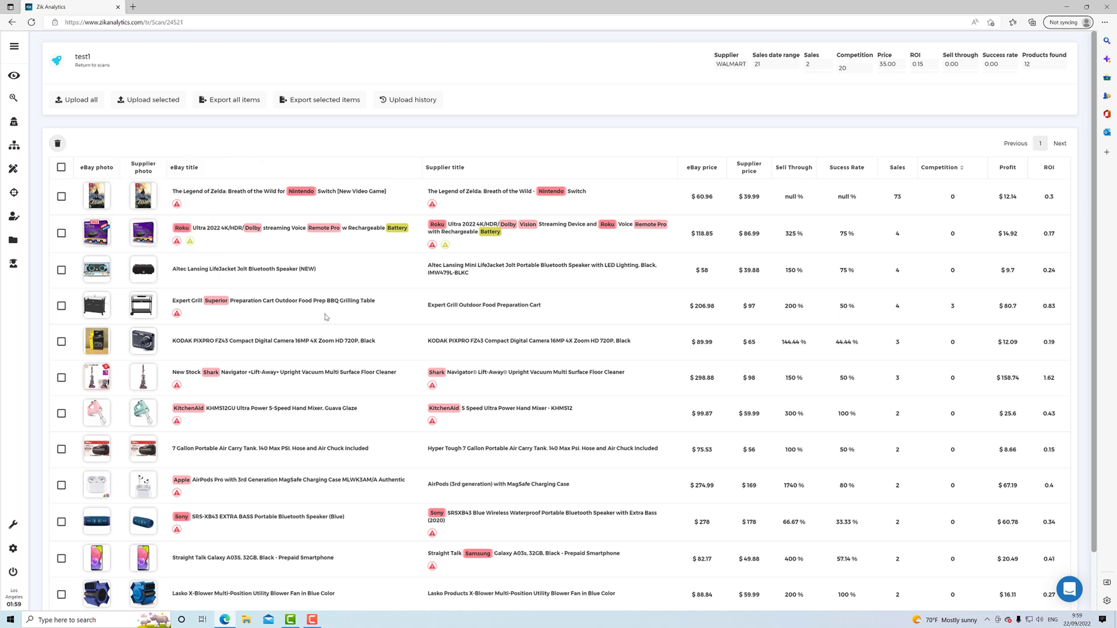
scroll(324, 317, down, 1)
scroll(317, 322, up, 1)
click(61, 168)
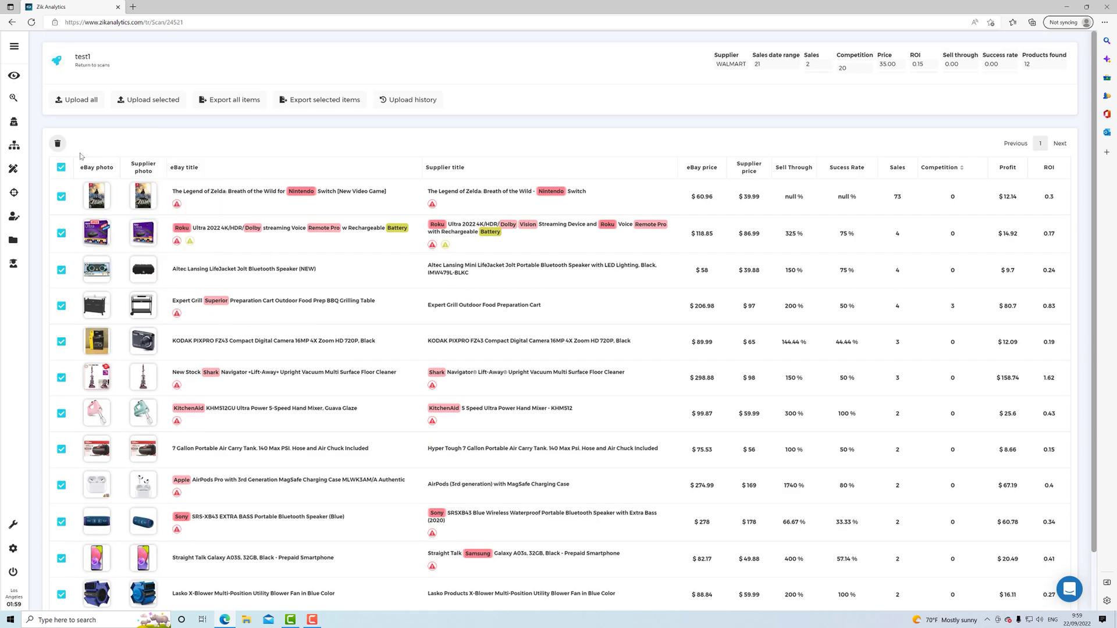
click(140, 102)
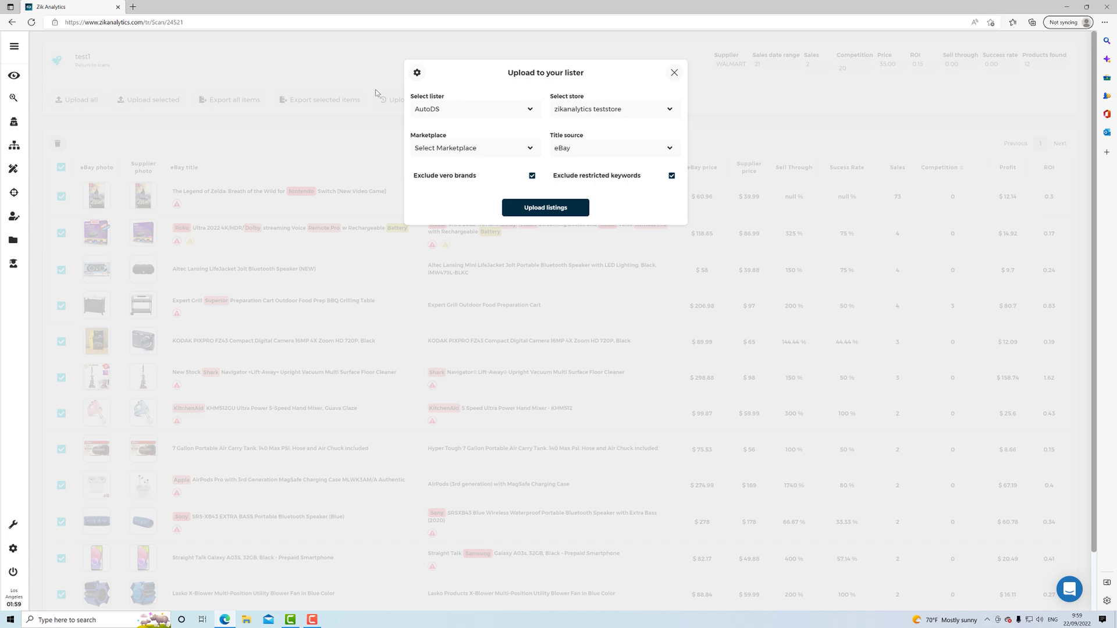
click(478, 149)
click(532, 175)
click(672, 176)
click(532, 176)
click(671, 177)
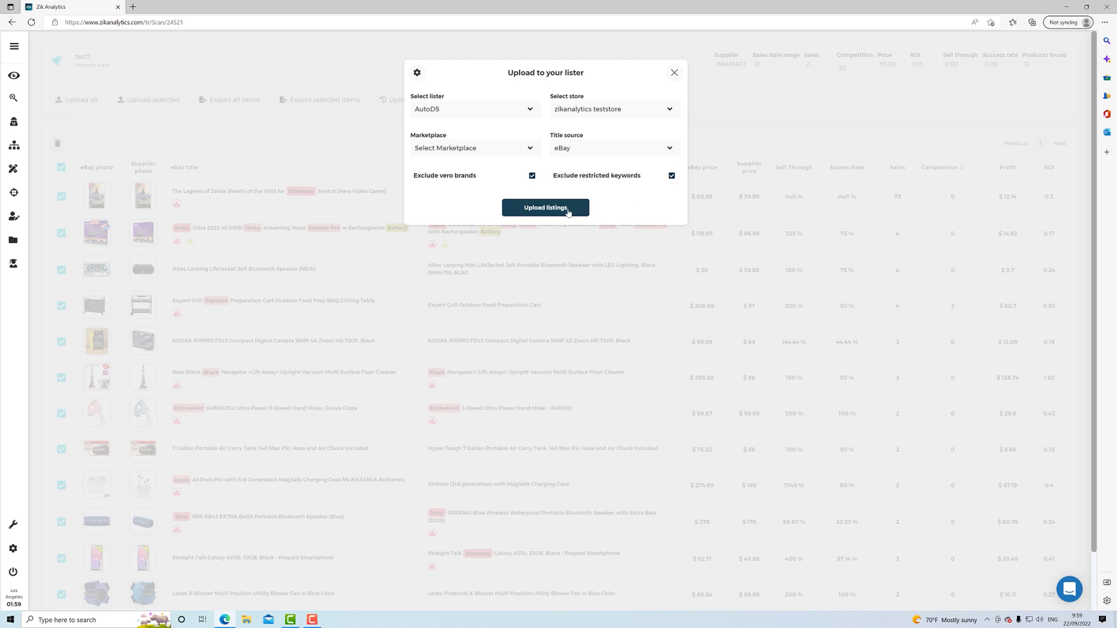
click(674, 73)
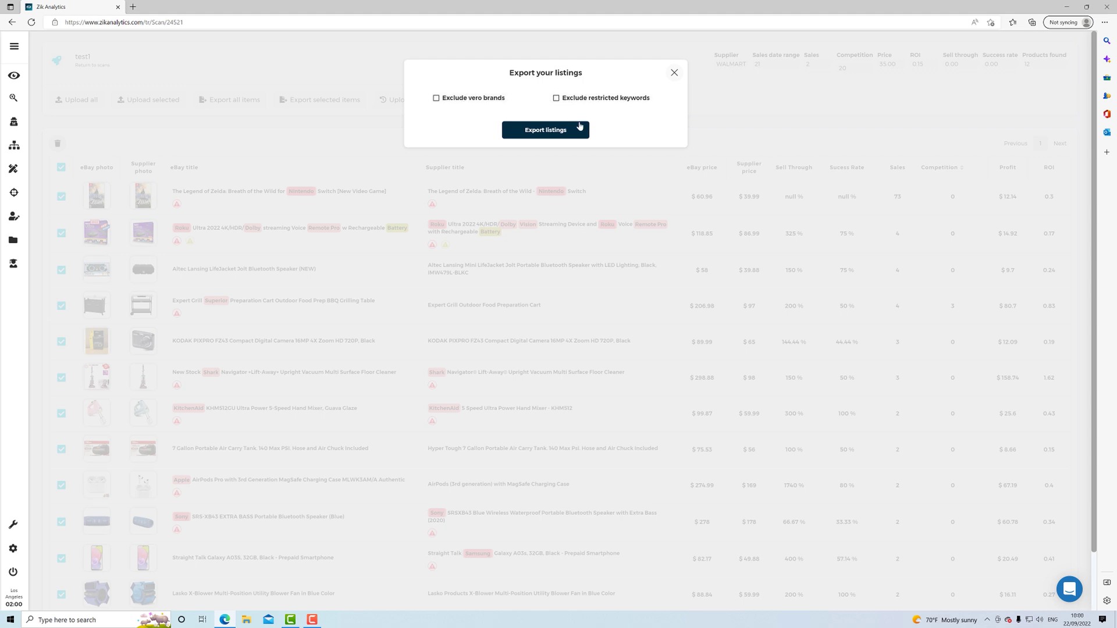
Step: Close the export settings and reopen test1's saved filters from the scans list
click(674, 73)
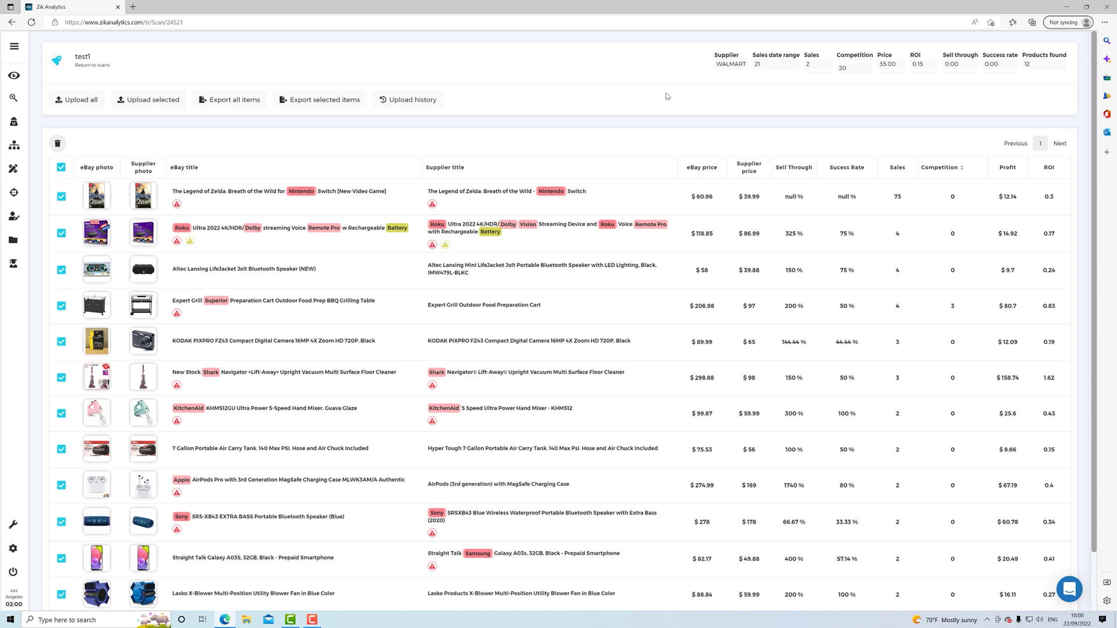
click(84, 58)
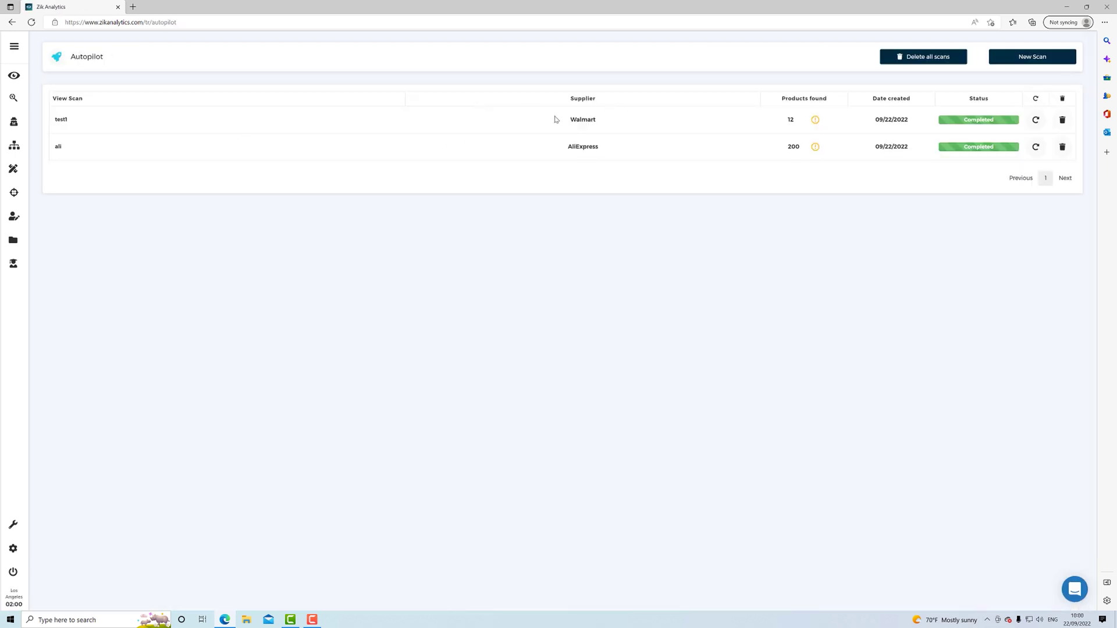
click(1035, 119)
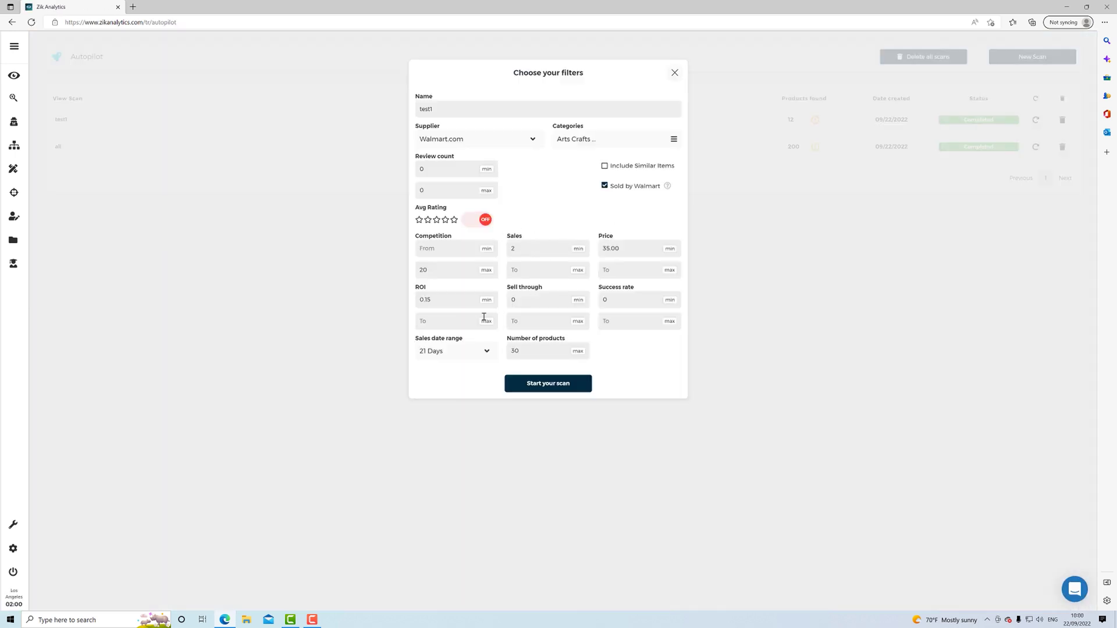